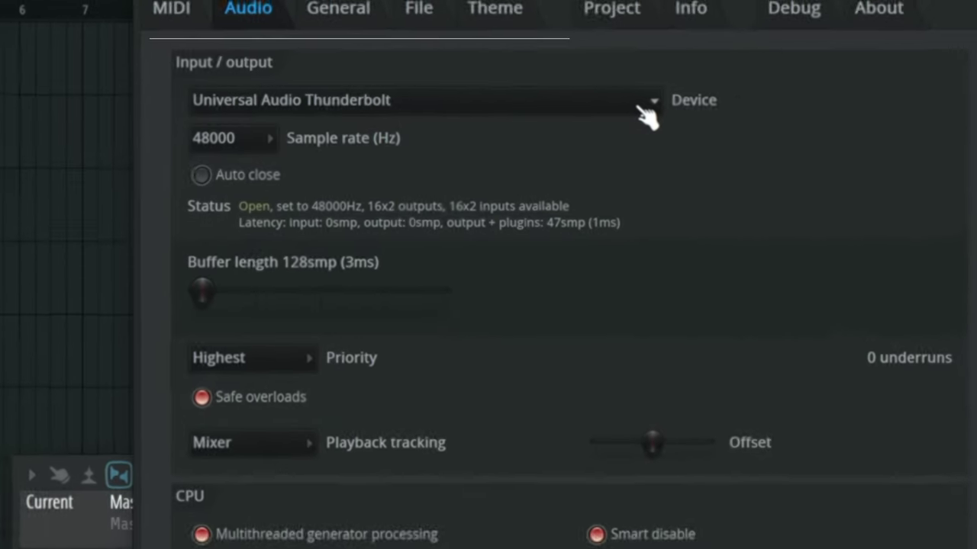
Choose Universal Audio Thunderbolt from the audio device list in Audio settings.
click(538, 113)
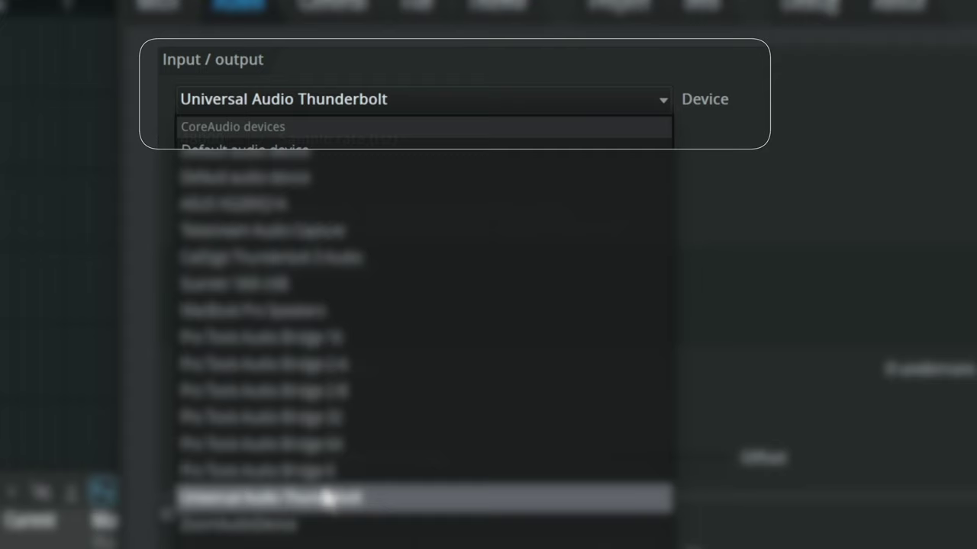
click(331, 501)
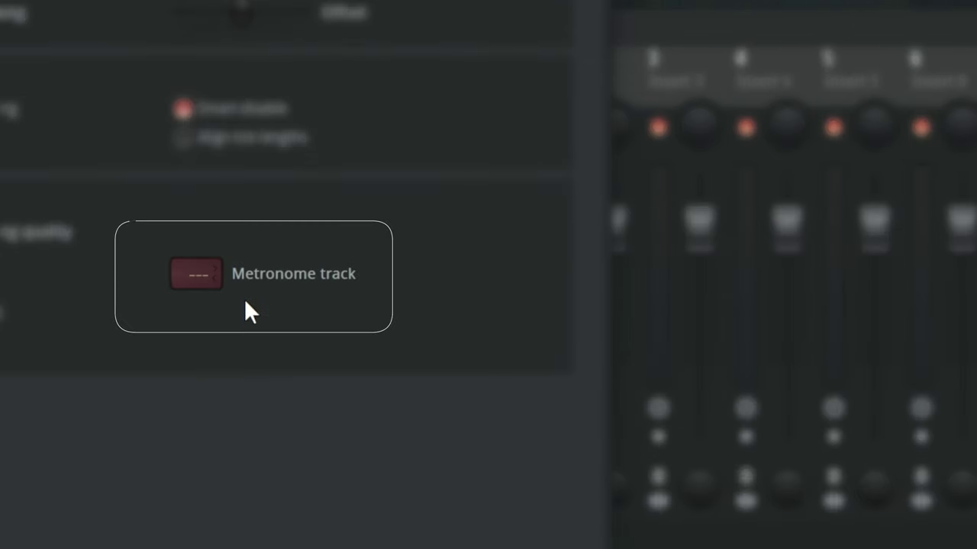
Route the metronome to insert 5, enable it, start playback, and lower insert 5 to -7.9 dB.
scroll(208, 273, up, 3)
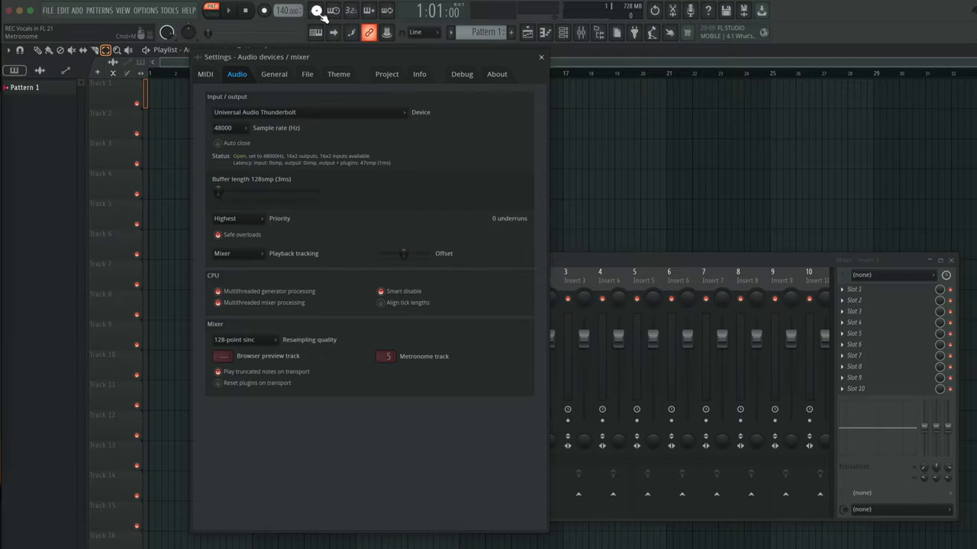
click(316, 10)
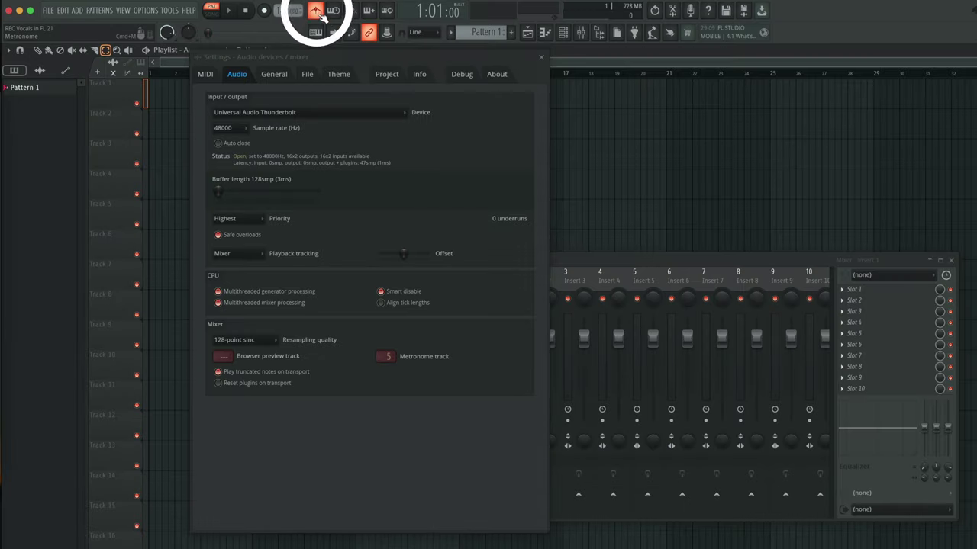
click(228, 10)
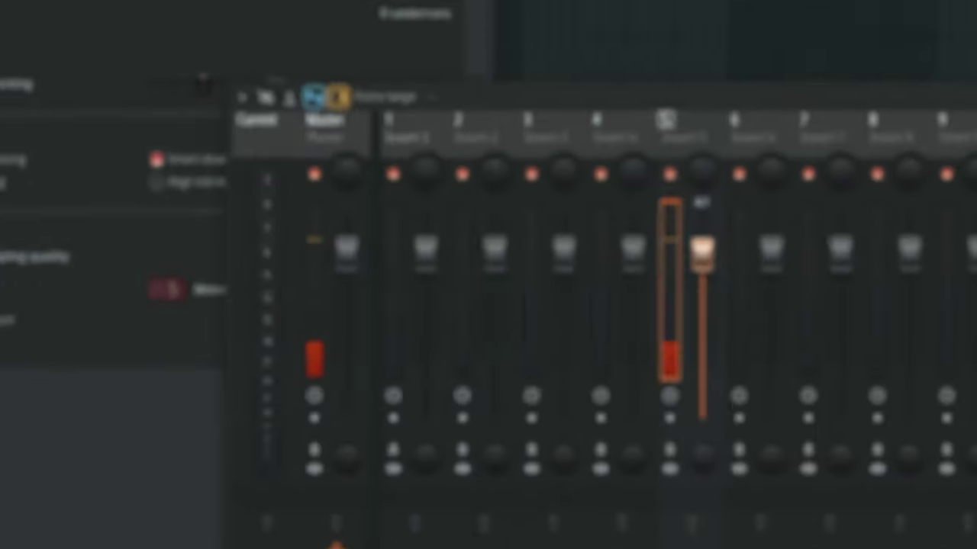
drag(652, 336, 652, 361)
drag(729, 268, 729, 276)
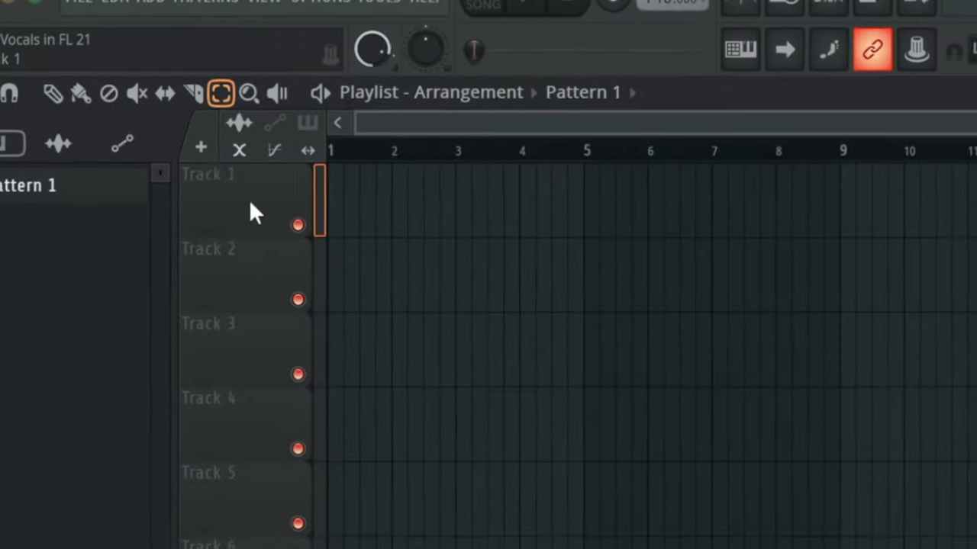
Add an audio track in the first playlist track, then several more audio tracks with their own mixer channels.
click(207, 152)
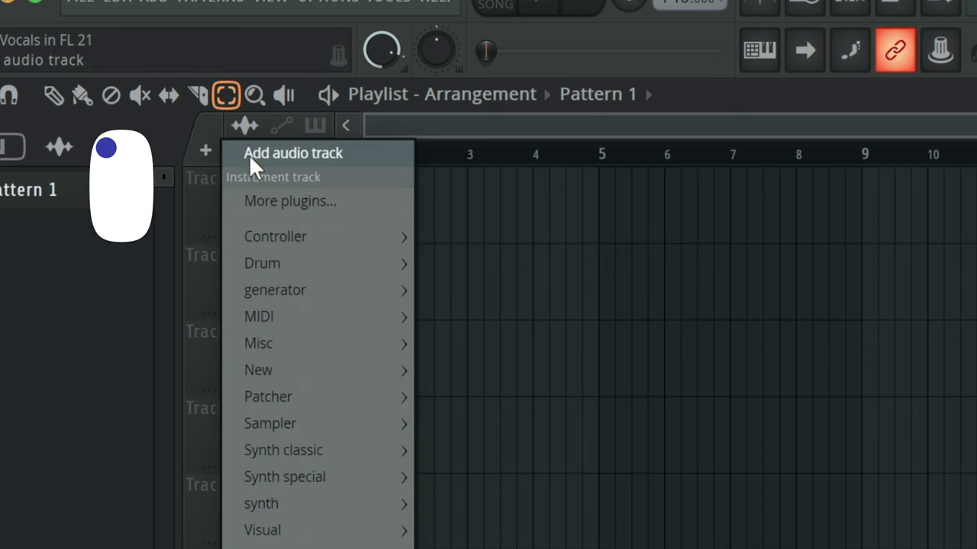
click(202, 148)
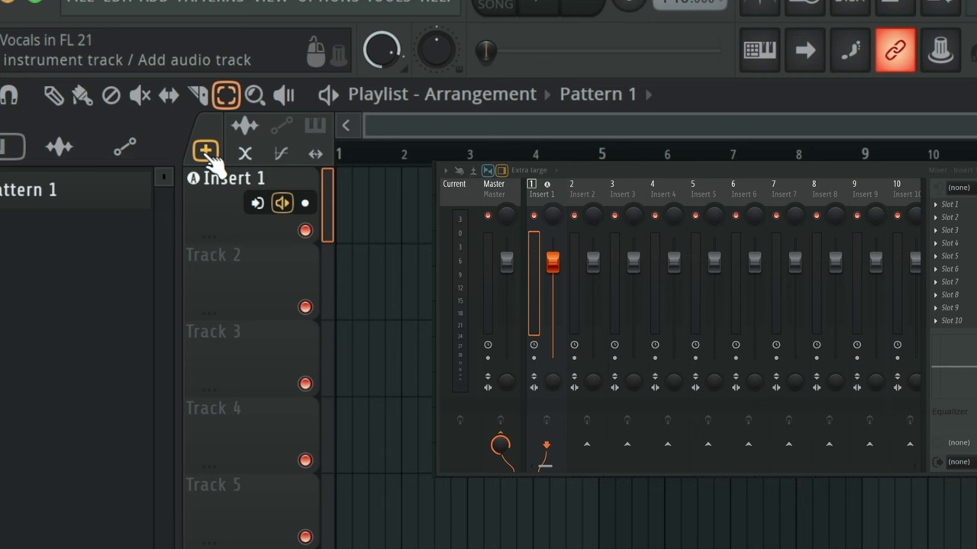
click(204, 151)
click(204, 151)
click(205, 151)
click(204, 151)
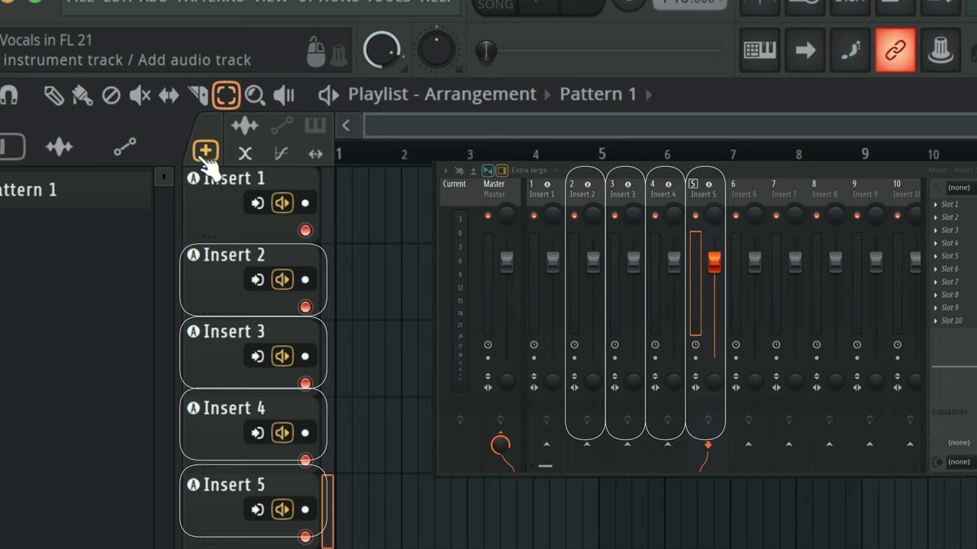
click(205, 151)
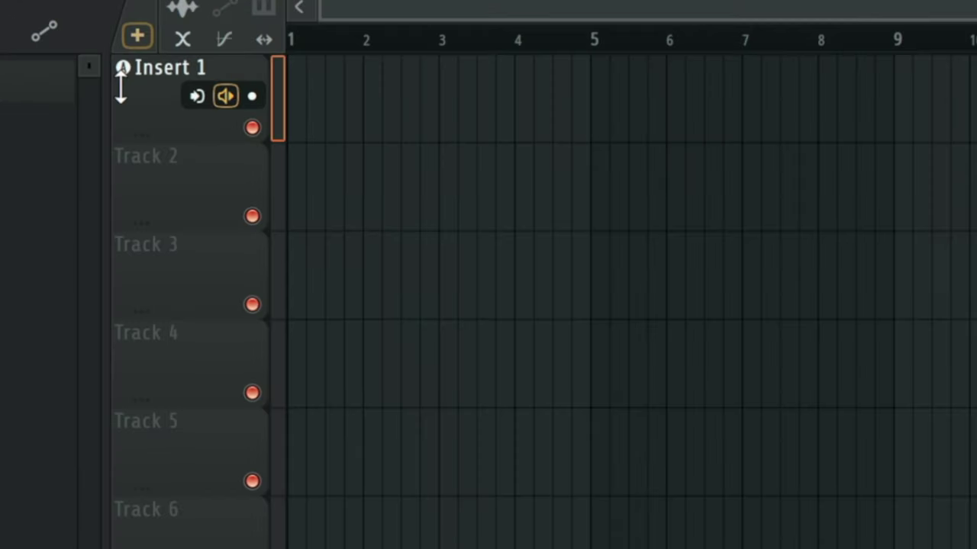
Rename the first audio track to 'REC 1'.
double_click(166, 65)
text(REC)
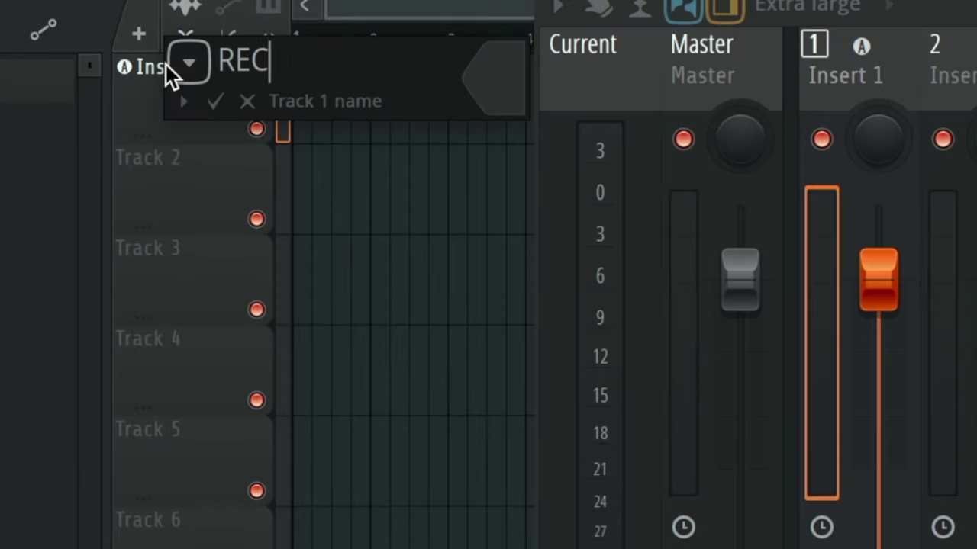
text( 1)
key(Return)
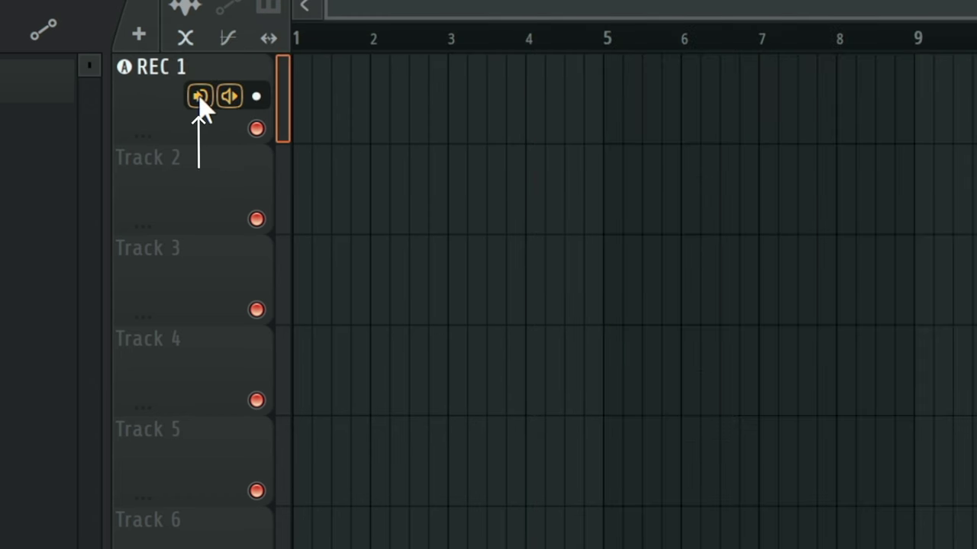
Set REC 1's input to MIC/LINE/HIZ 1, accepting external input only.
click(199, 97)
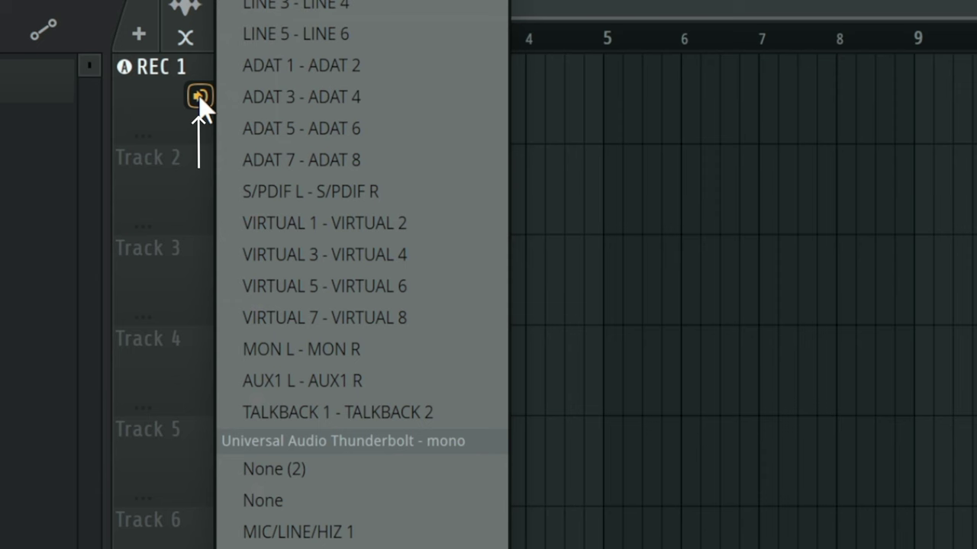
click(344, 533)
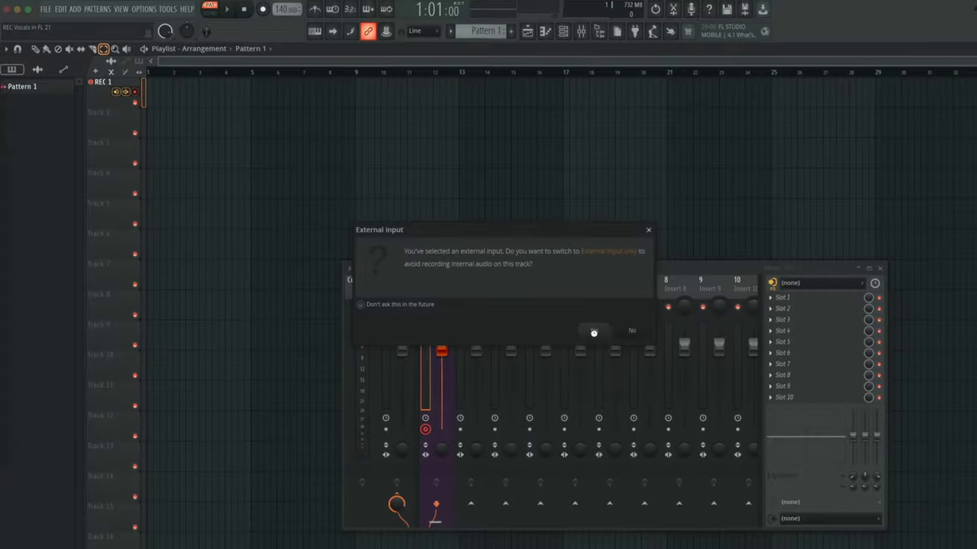
click(694, 395)
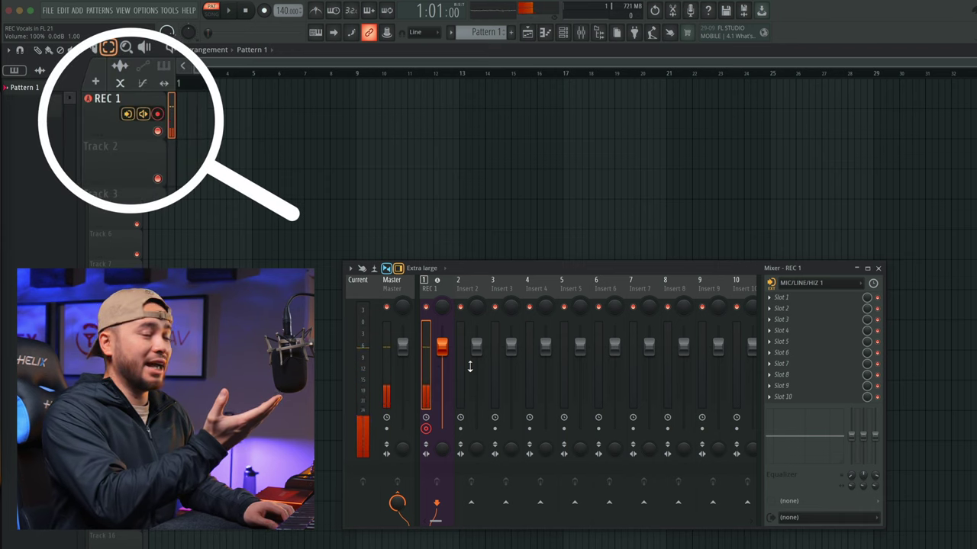
Disarm REC 1, switch on Recording starts playback, and bring up the recording options menu.
click(139, 94)
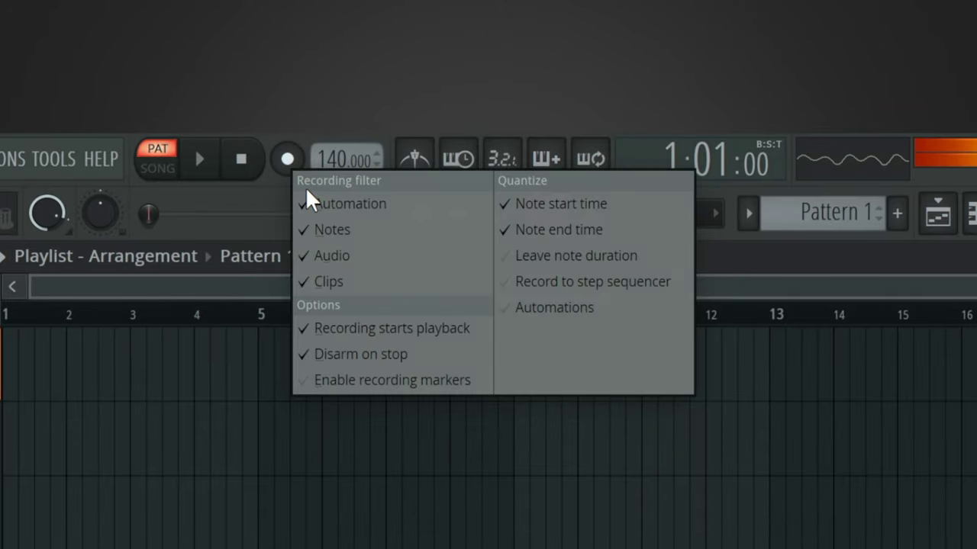
click(470, 329)
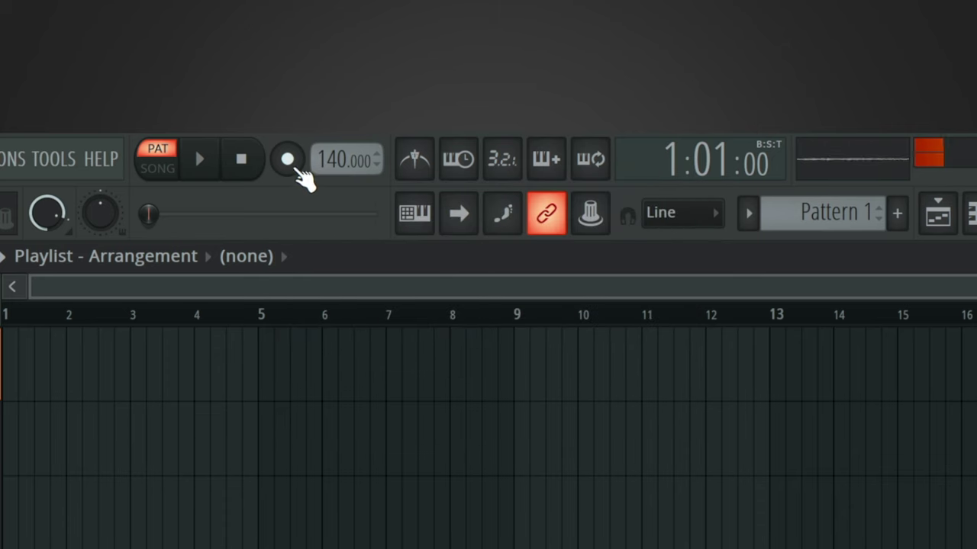
right_click(289, 160)
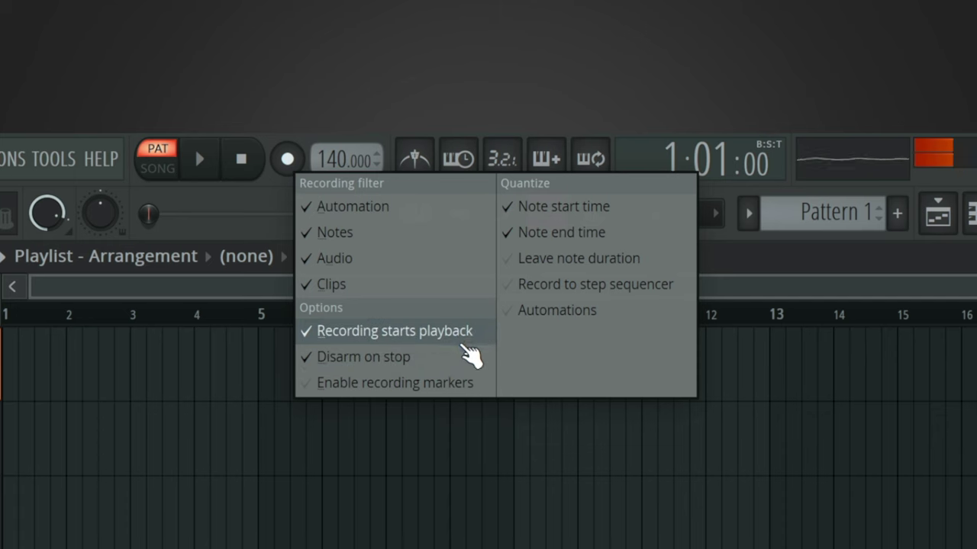
Switch to song mode with the start position at bar 5 and record a vocal take on REC 1.
click(197, 287)
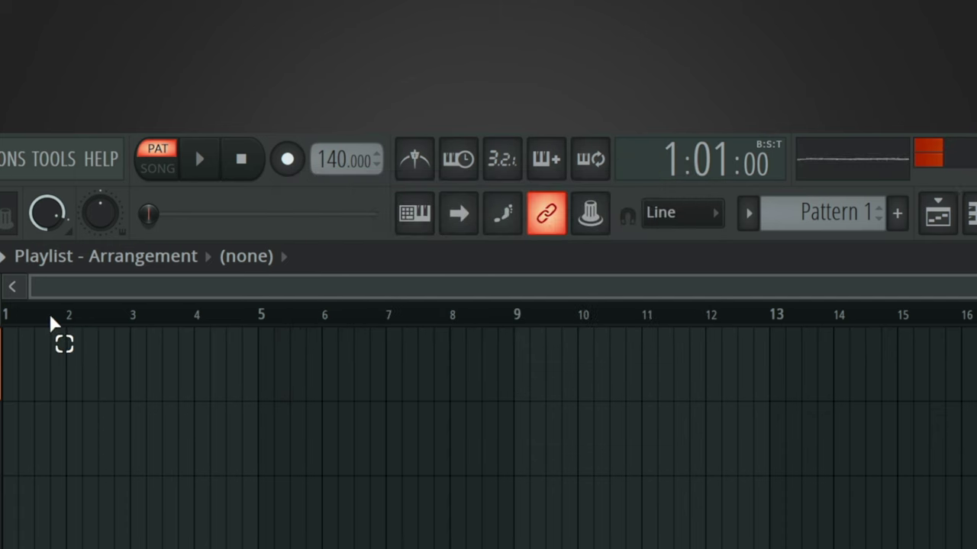
mouse_move(130, 314)
mouse_down()
mouse_move(310, 323)
mouse_move(164, 314)
mouse_move(268, 319)
mouse_up()
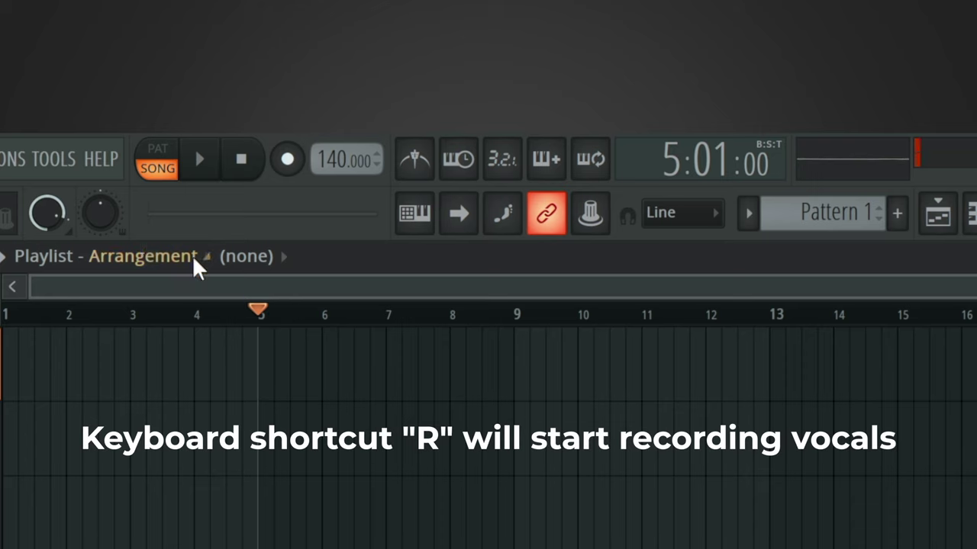
key(r)
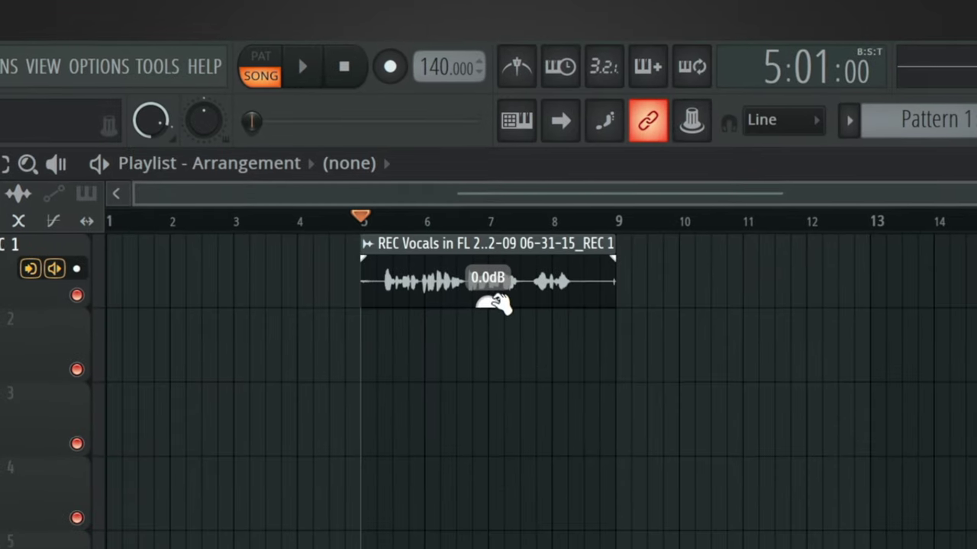
Set the vocal clip's gain near 0 dB after trying 6.7 dB, and add a short fade-in.
click(489, 307)
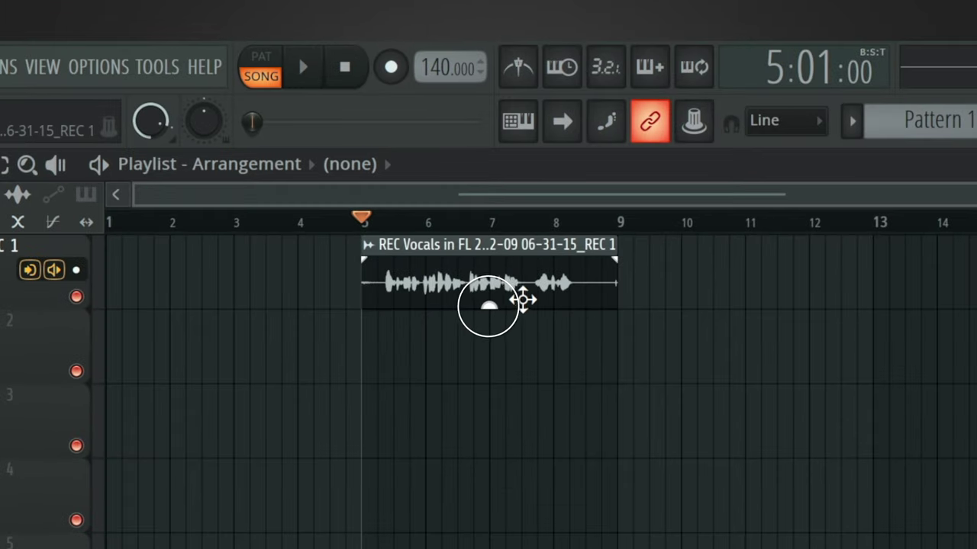
mouse_move(492, 307)
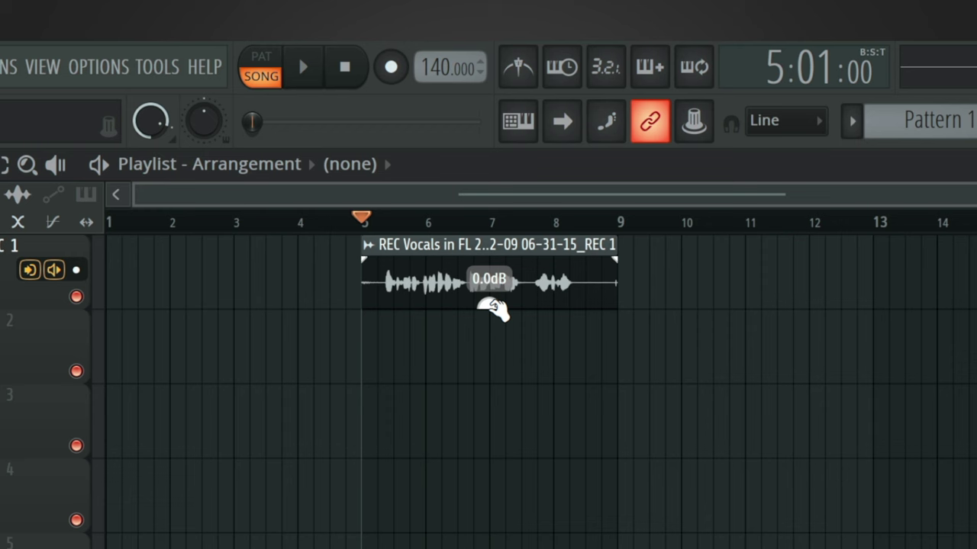
mouse_move(492, 308)
mouse_down()
mouse_move(492, 290)
mouse_move(489, 309)
mouse_up()
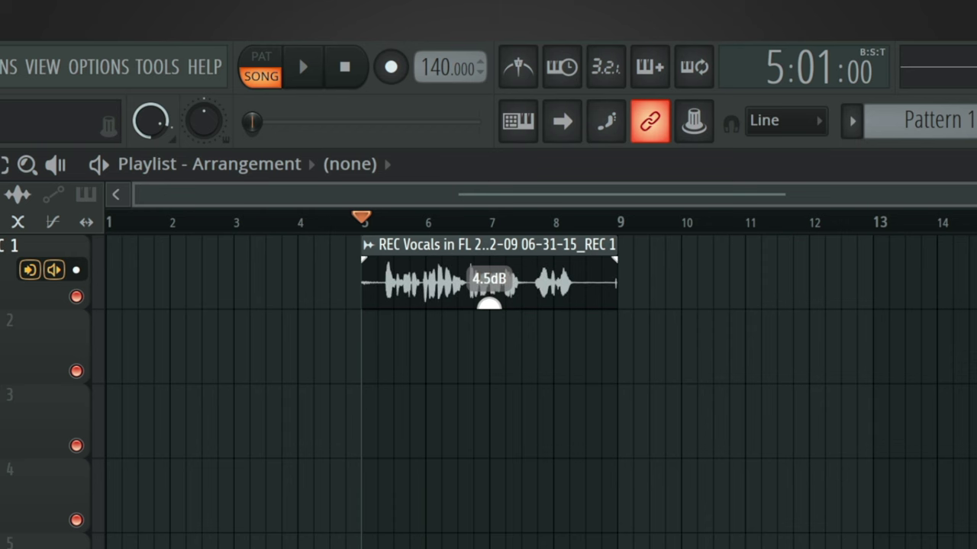
drag(488, 304, 497, 305)
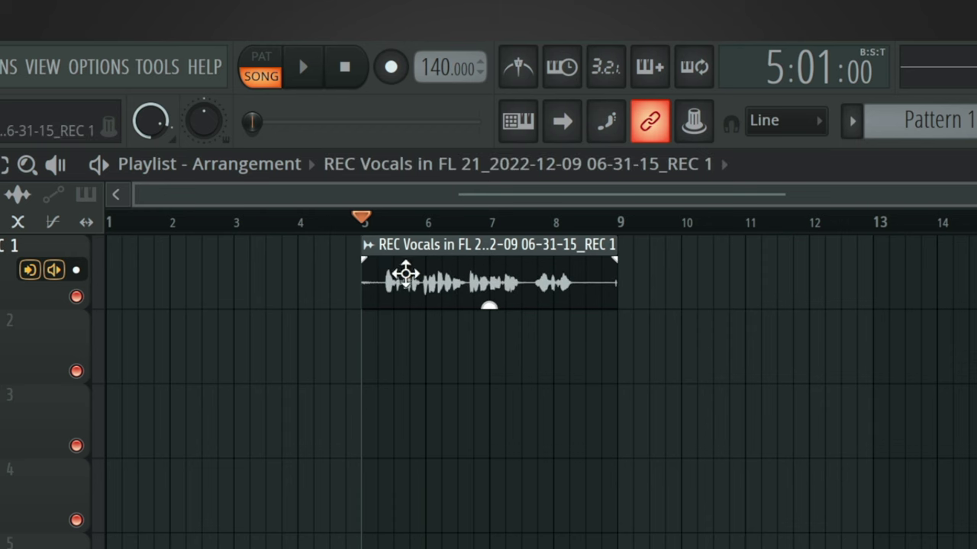
drag(386, 266, 370, 263)
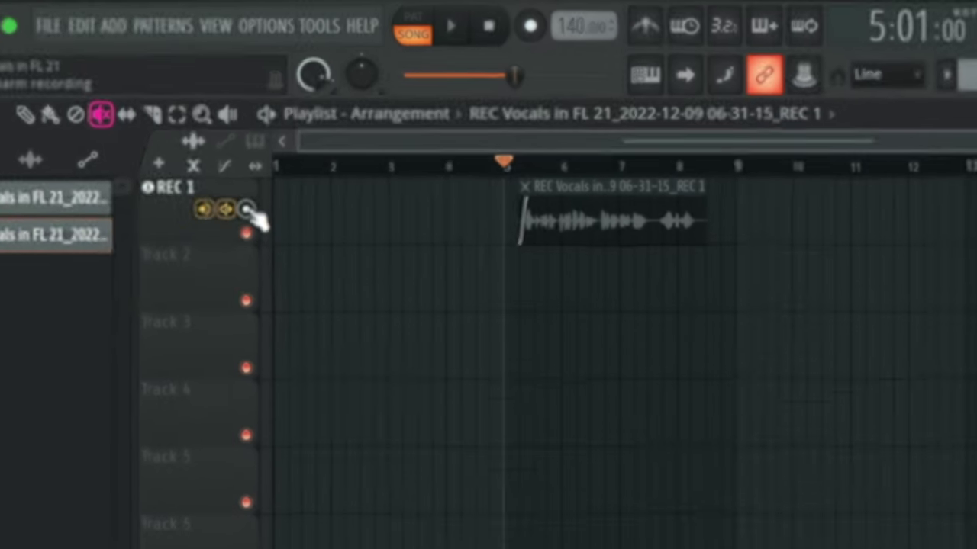
Arm REC 1, record a second vocal take, then collapse and re-expand the grouped REC 1 lanes.
click(246, 210)
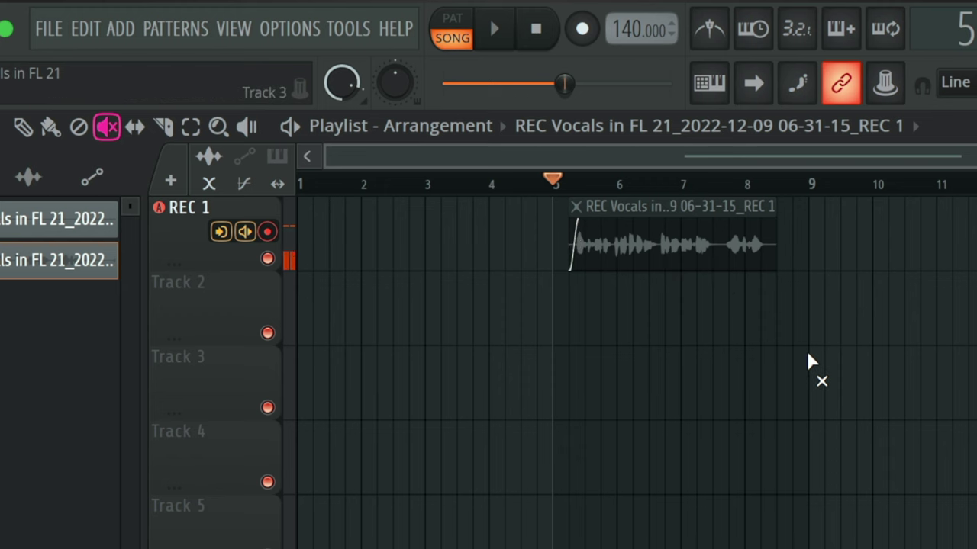
key(space)
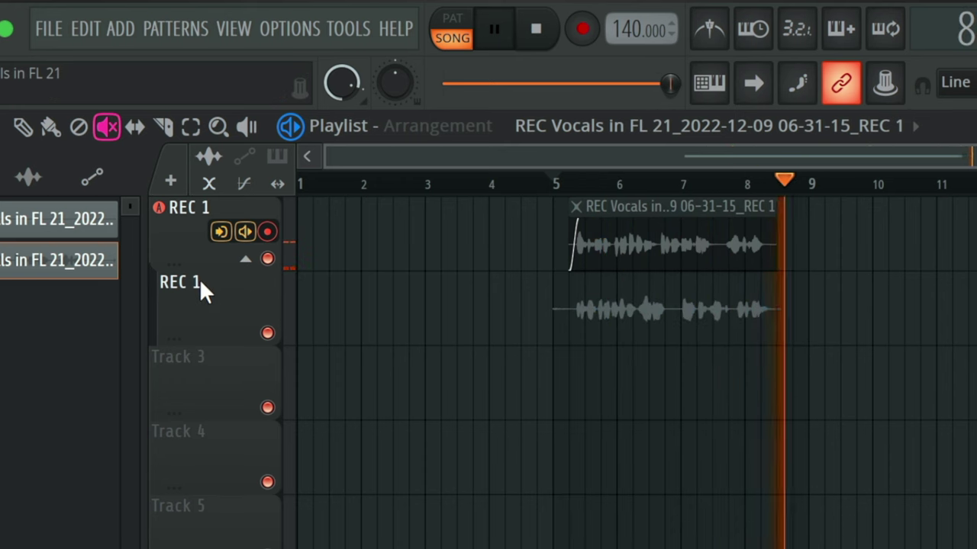
key(space)
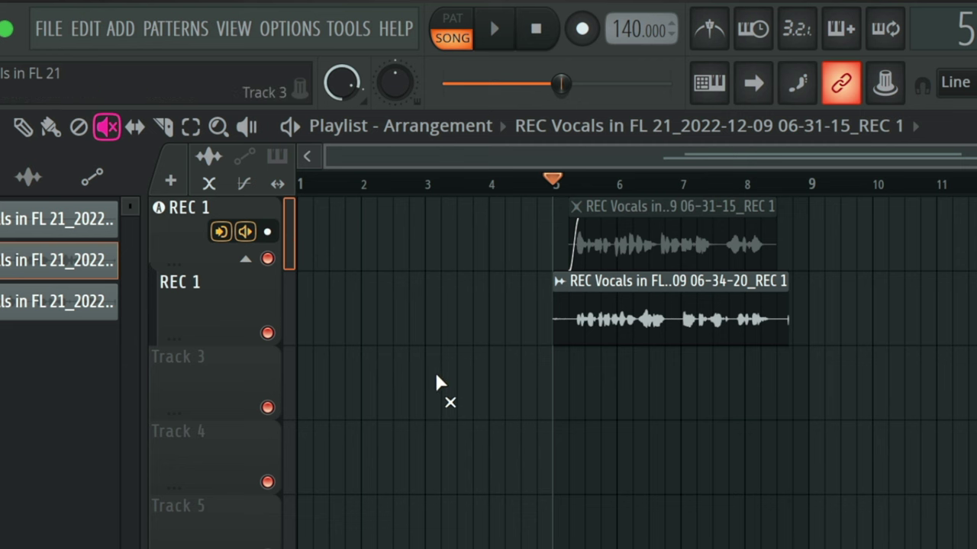
click(245, 260)
click(246, 260)
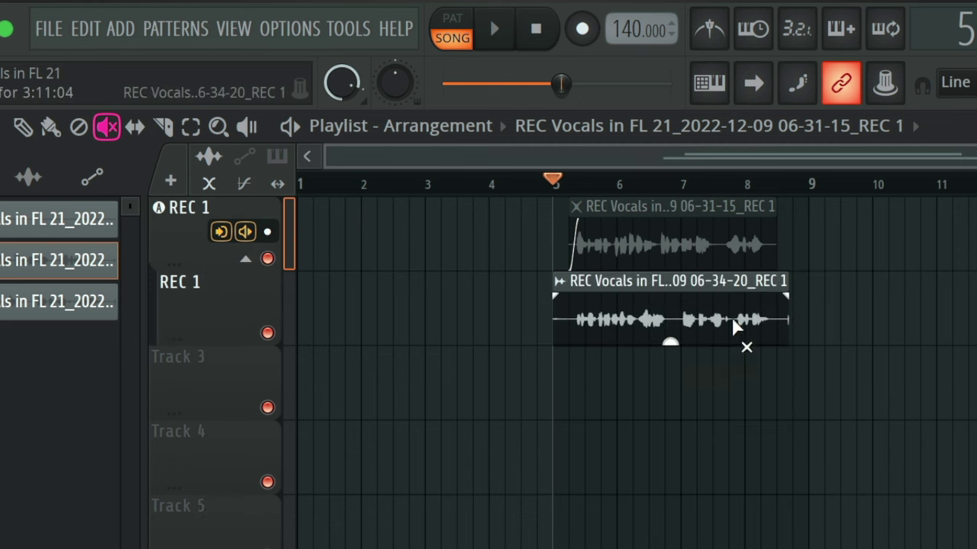